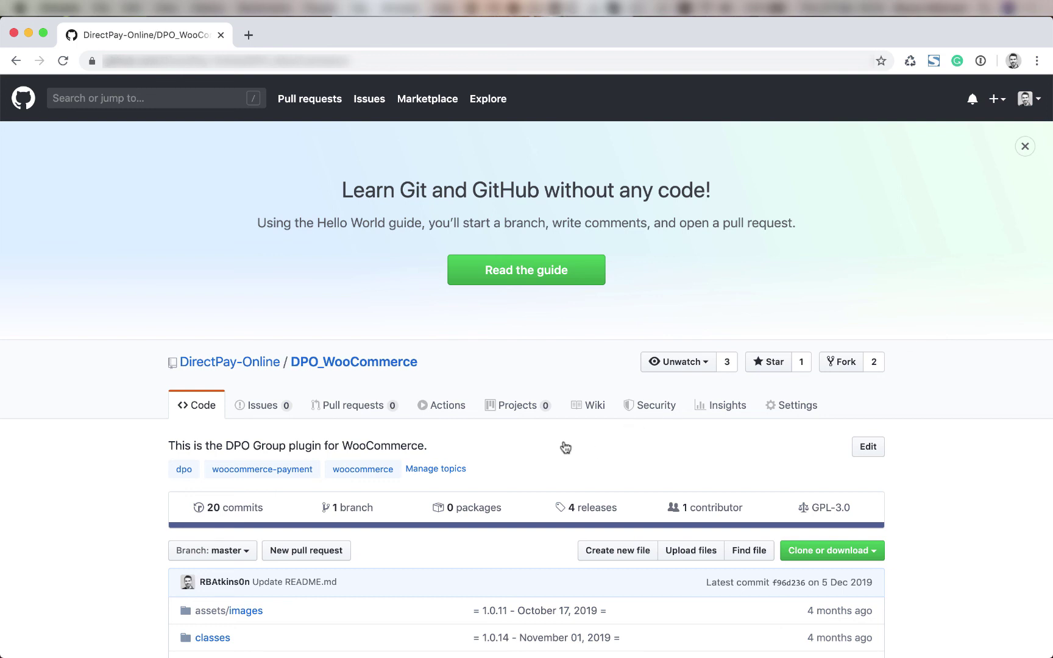
# Step: Scroll down the DPO_WooCommerce README to the Installation section's releases link
pyautogui.scroll(-3, 529, 428)
pyautogui.scroll(-8, 530, 420)
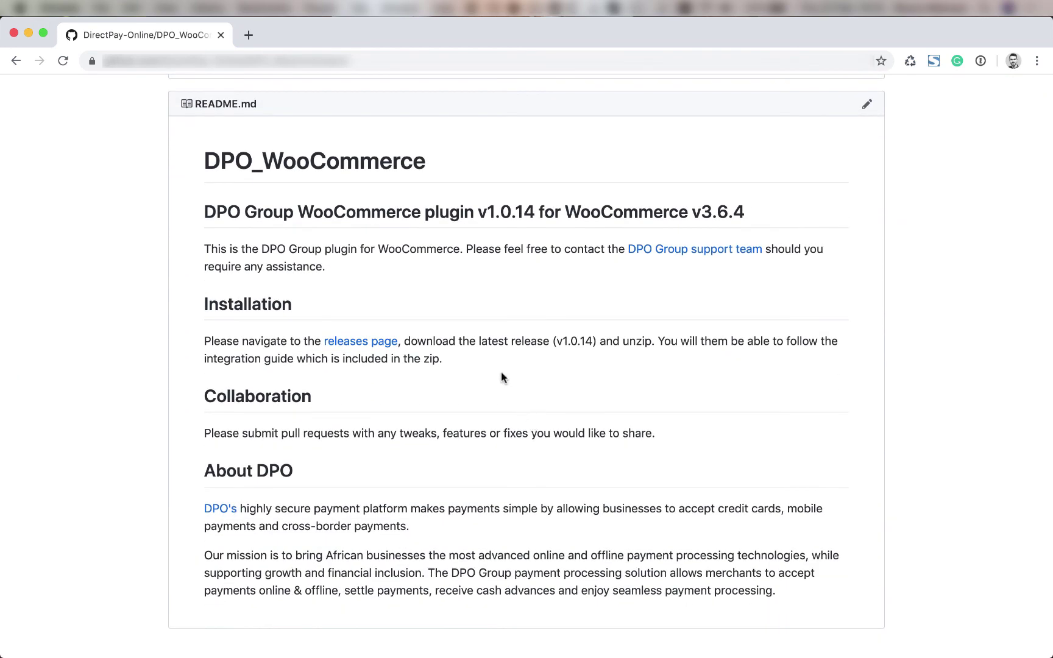
# Step: From the v1.0.14 release assets, download WooCommerce_3.6.4_DPO_Plugin_1.0.14.zip and open it
pyautogui.click(377, 342)
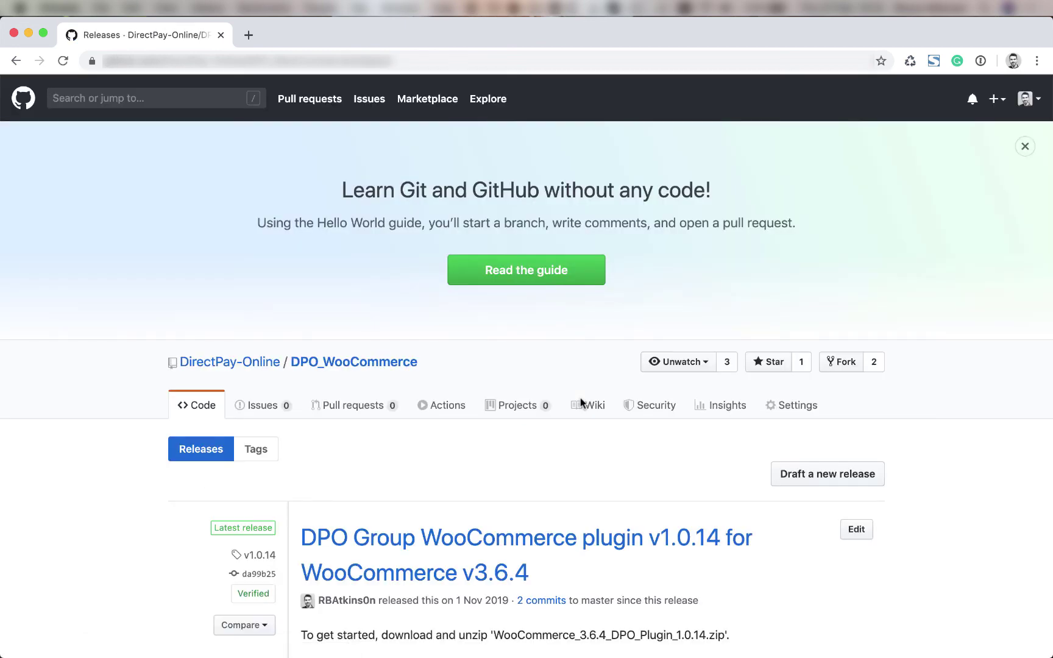
pyautogui.scroll(-4, 580, 400)
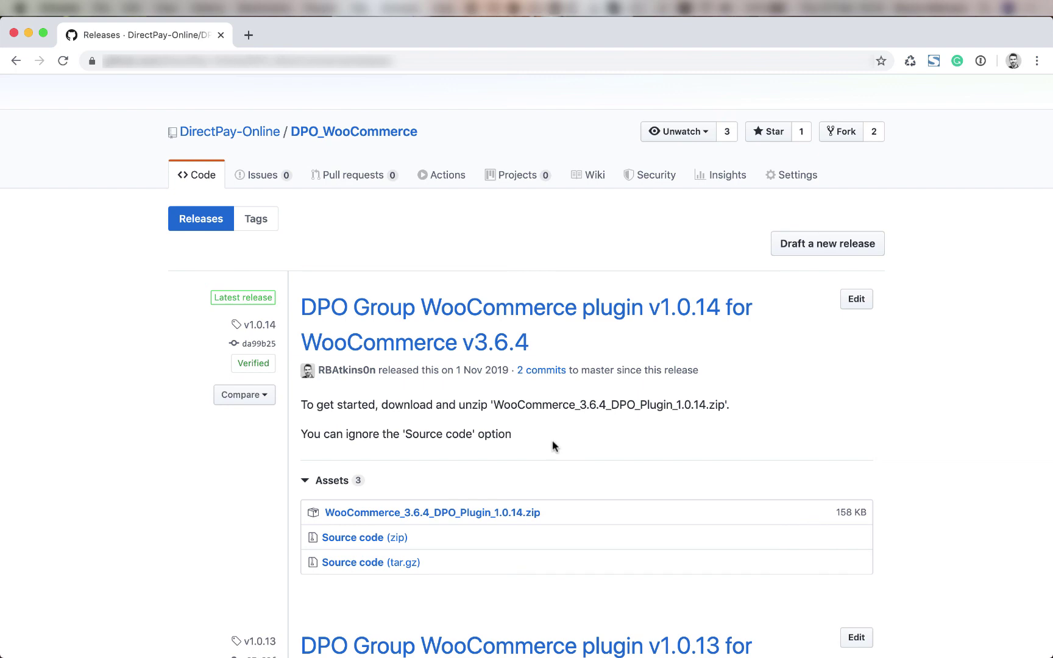
pyautogui.click(513, 517)
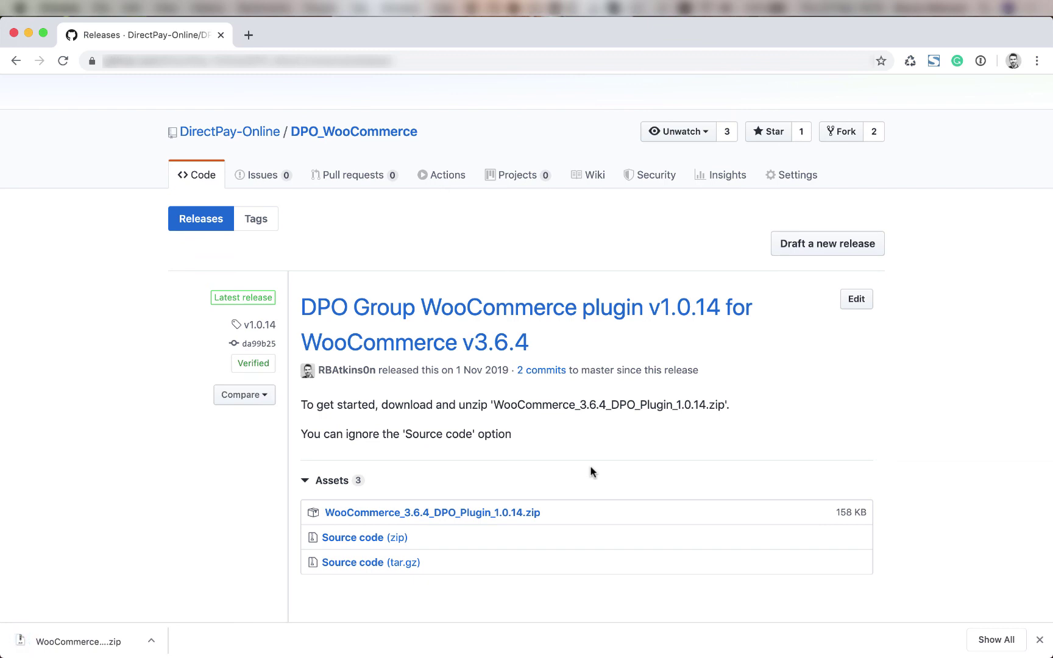
pyautogui.click(109, 629)
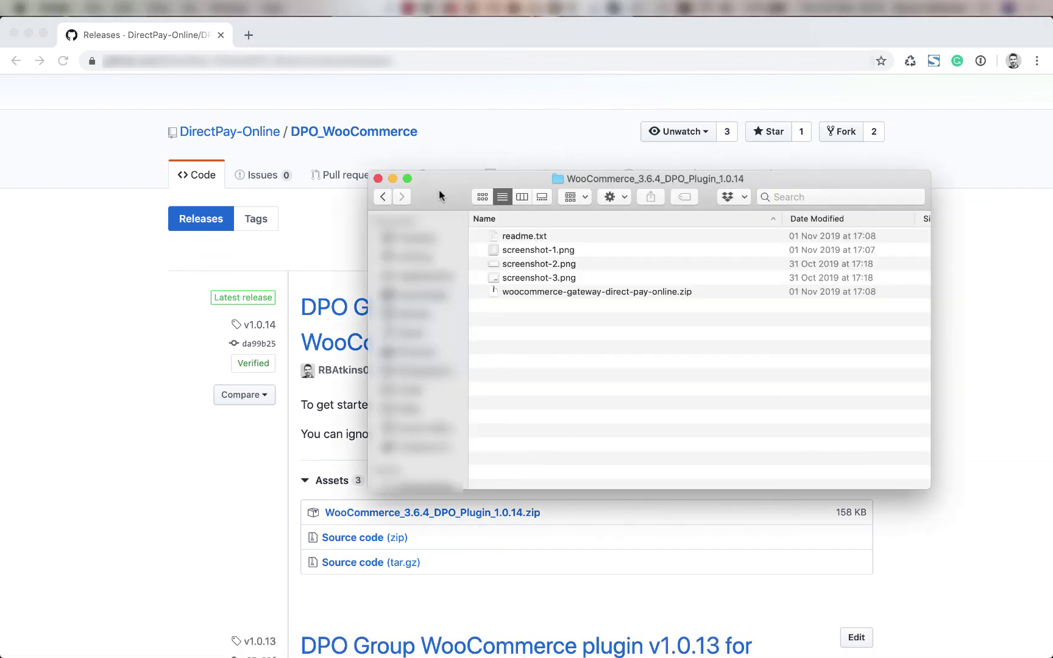
# Step: Open the plugin folder's readme.txt in TextEdit to read the installation instructions
pyautogui.click(537, 235)
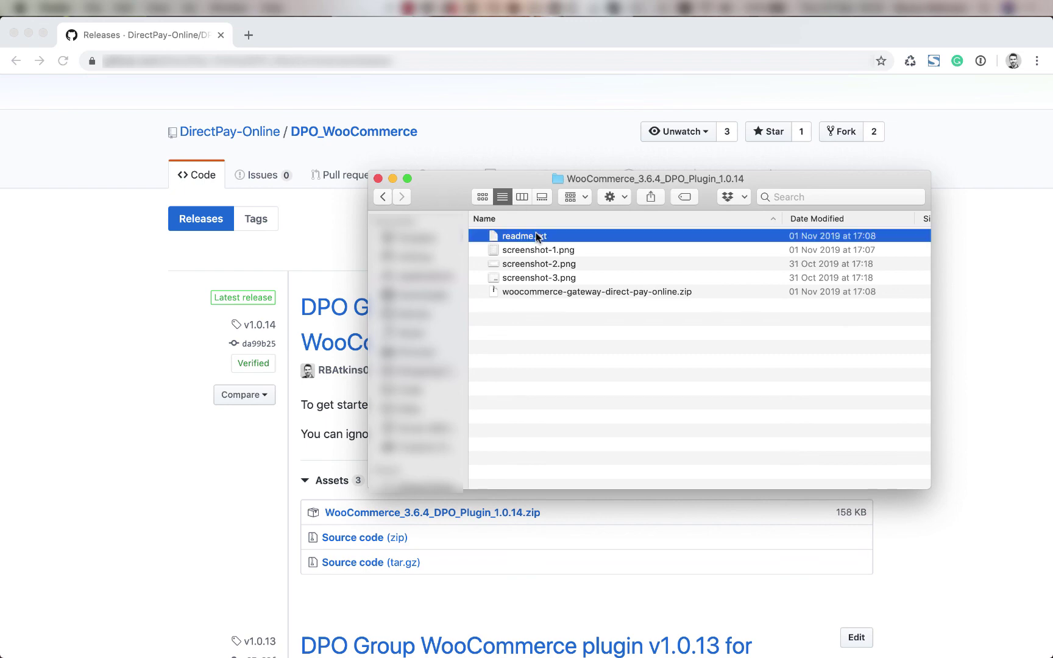
pyautogui.click(566, 291)
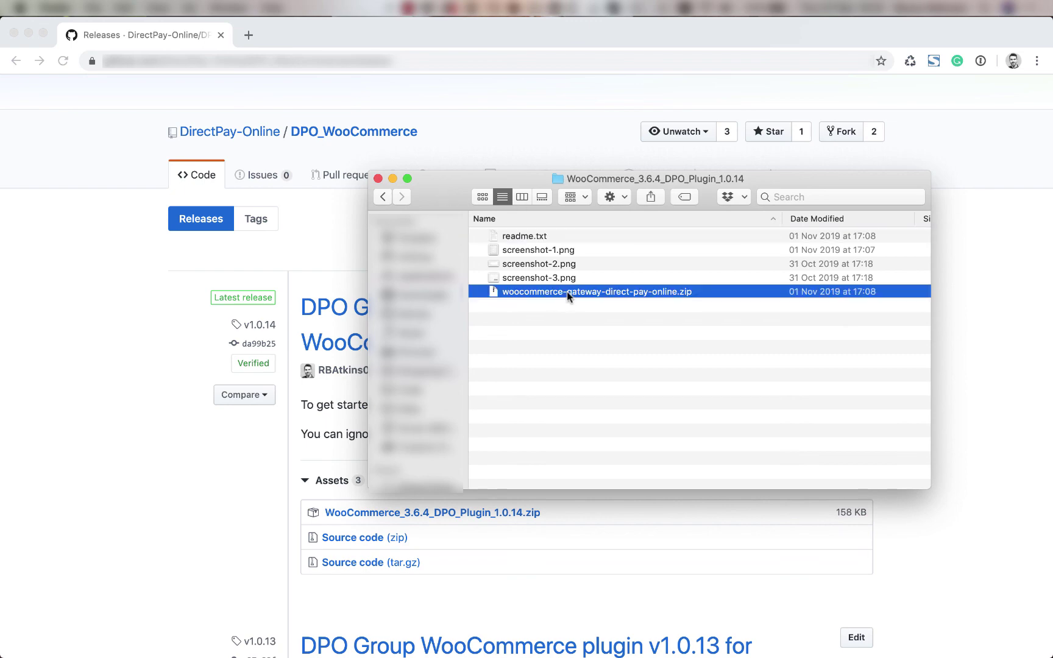
pyautogui.doubleClick(524, 236)
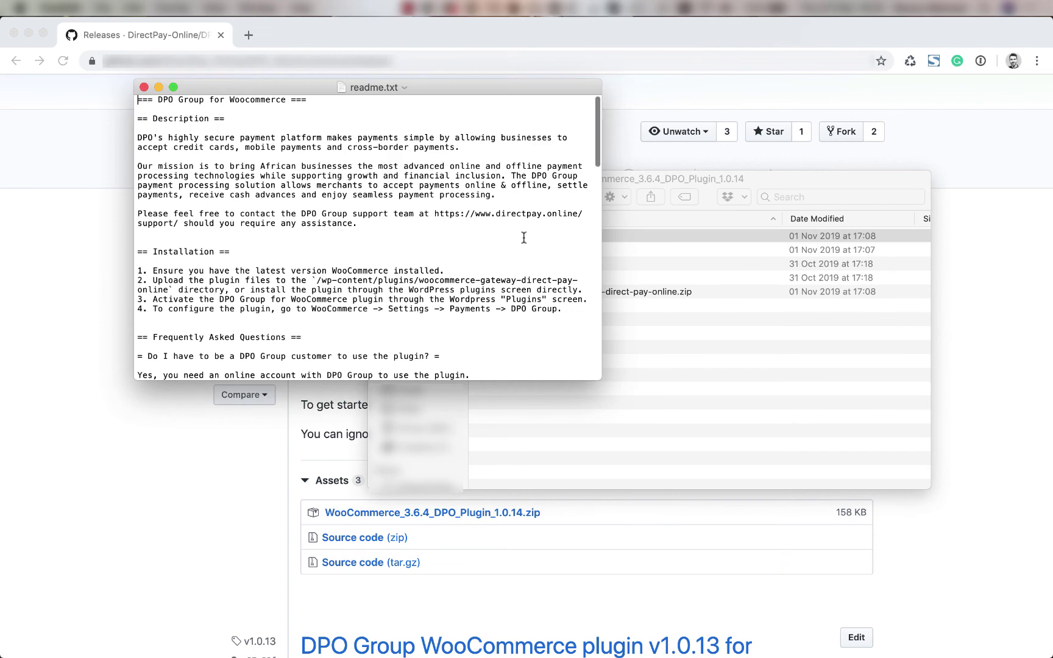
pyautogui.scroll(-5, 523, 237)
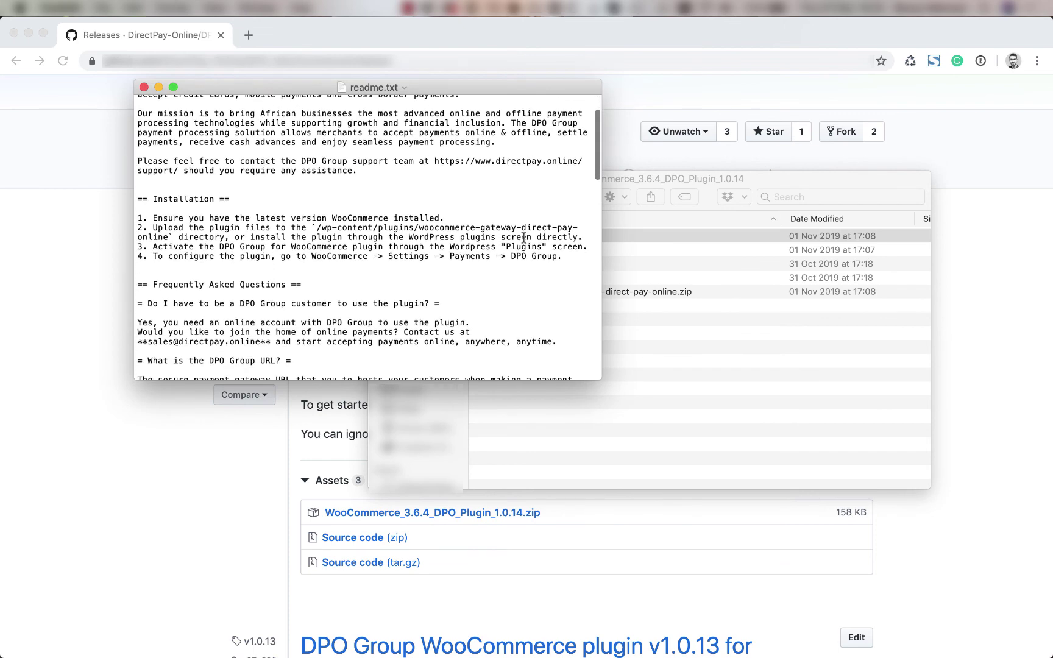
pyautogui.scroll(-10, 523, 237)
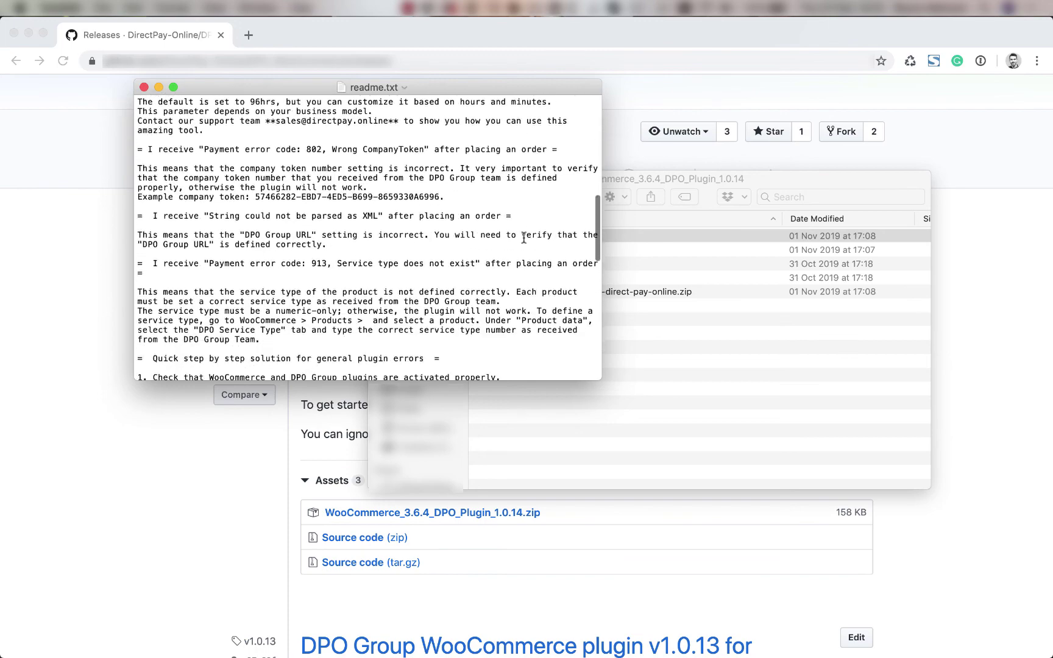
pyautogui.scroll(-5, 523, 237)
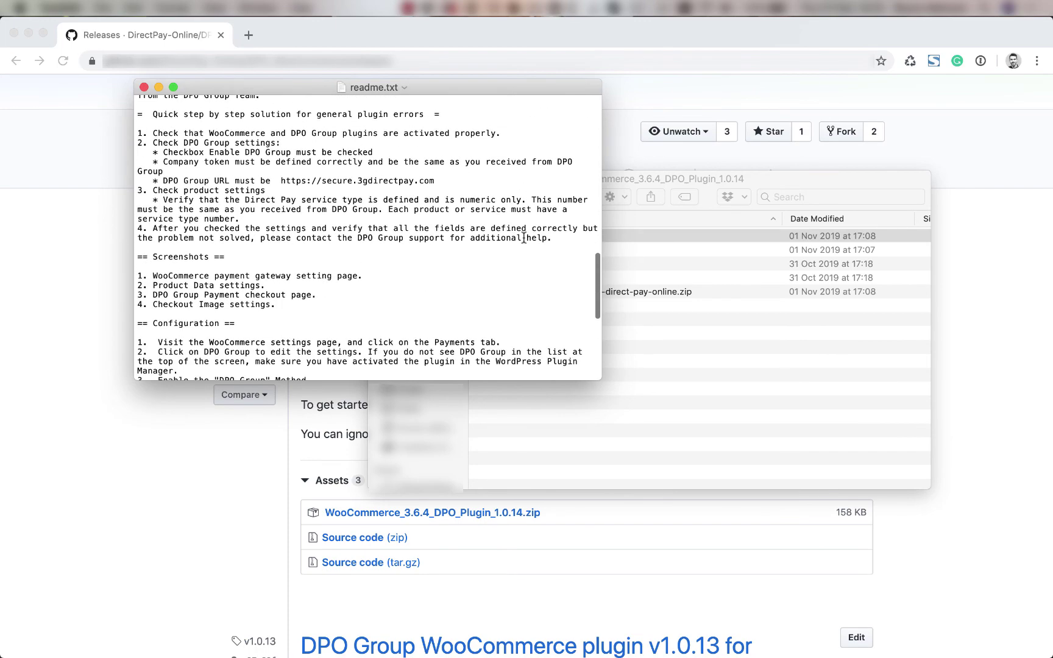
pyautogui.press('super+Up')
pyautogui.scroll(-1, 523, 237)
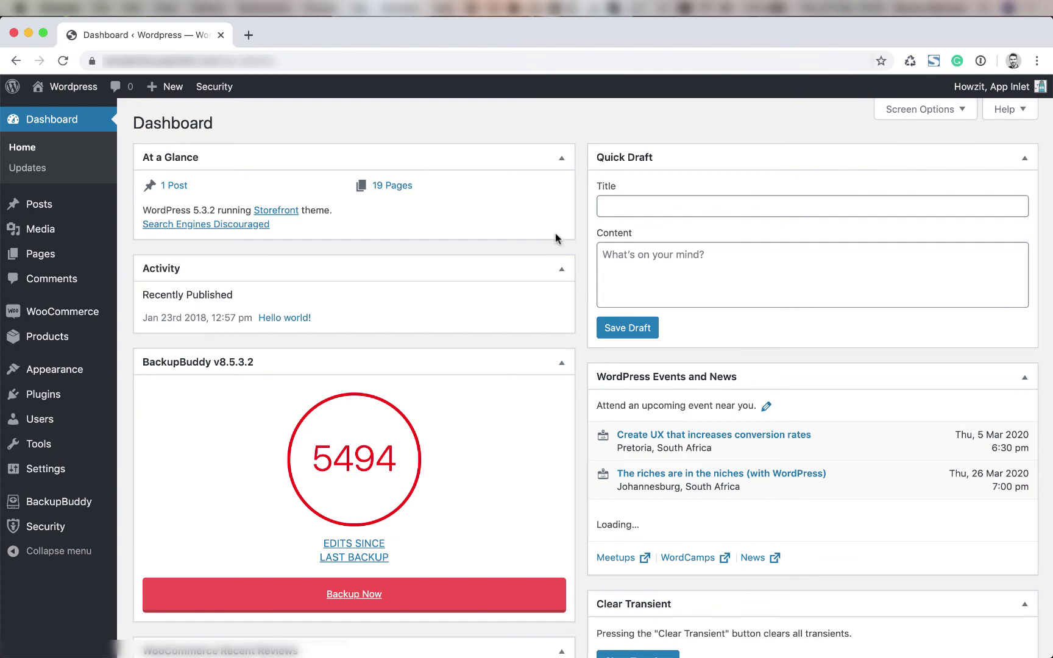
# Step: Choose woocommerce-gateway-direct-pay-online.zip for upload under Plugins > Add New > Upload Plugin
pyautogui.moveTo(73, 394)
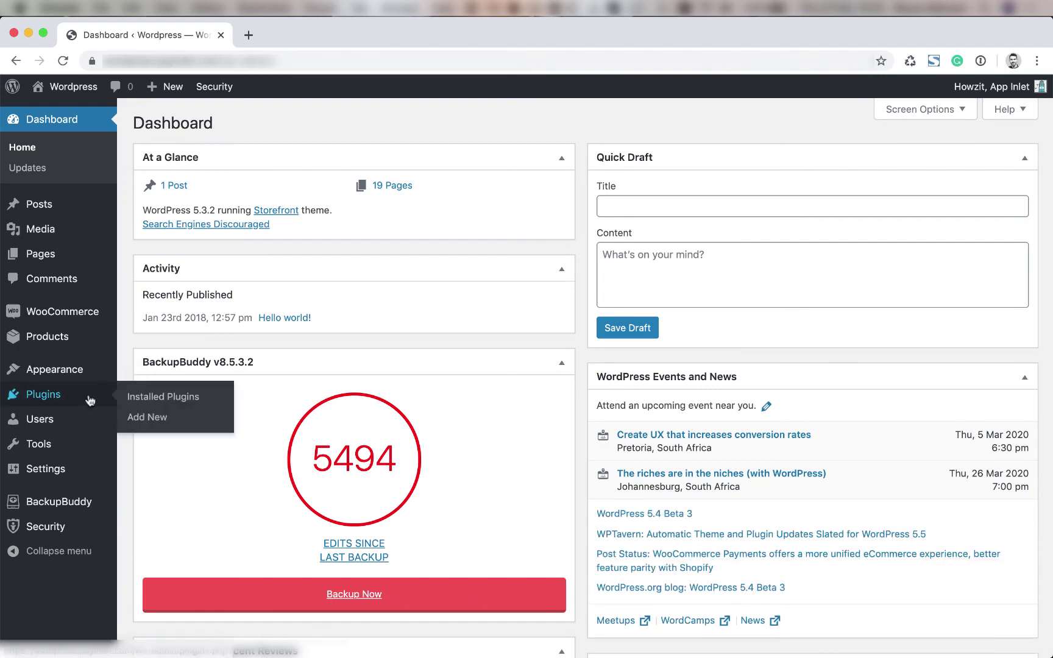
pyautogui.click(142, 420)
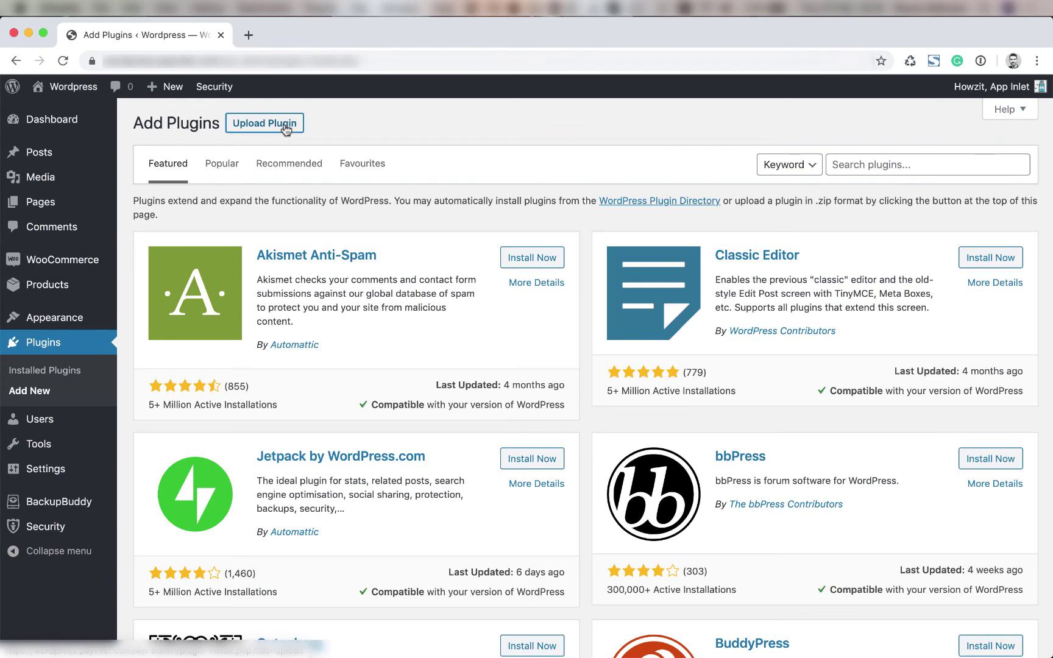
pyautogui.click(284, 125)
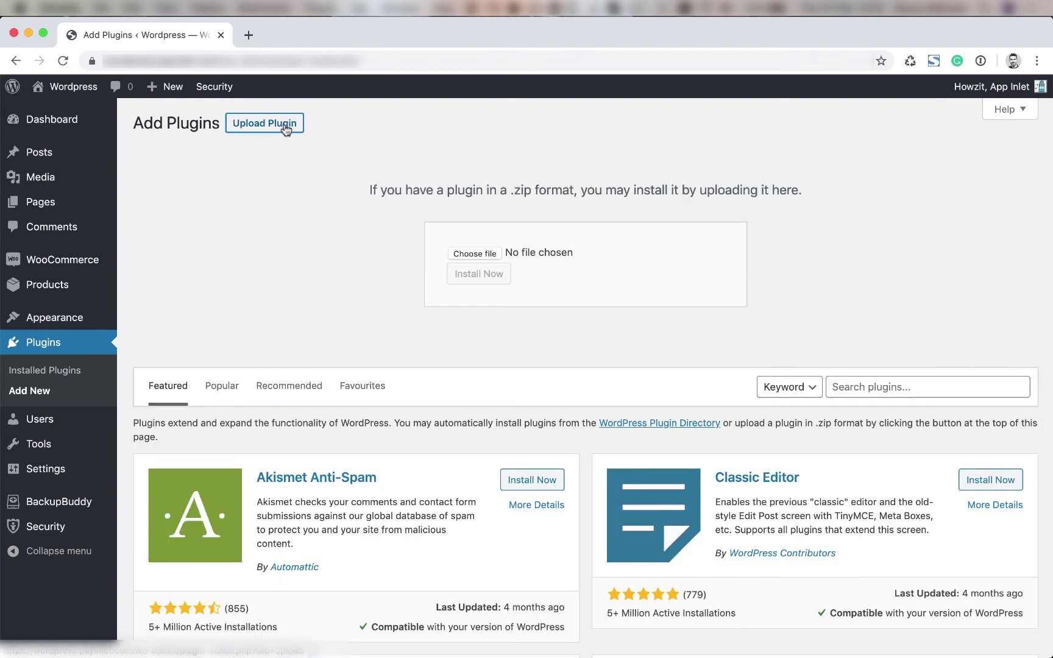
pyautogui.click(470, 254)
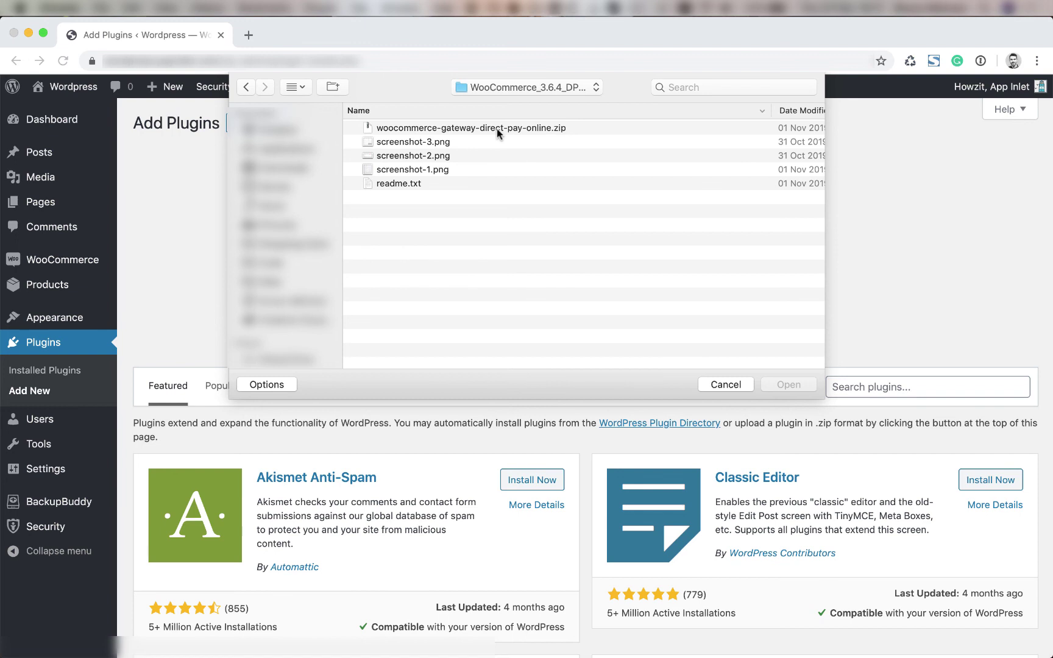
pyautogui.click(496, 129)
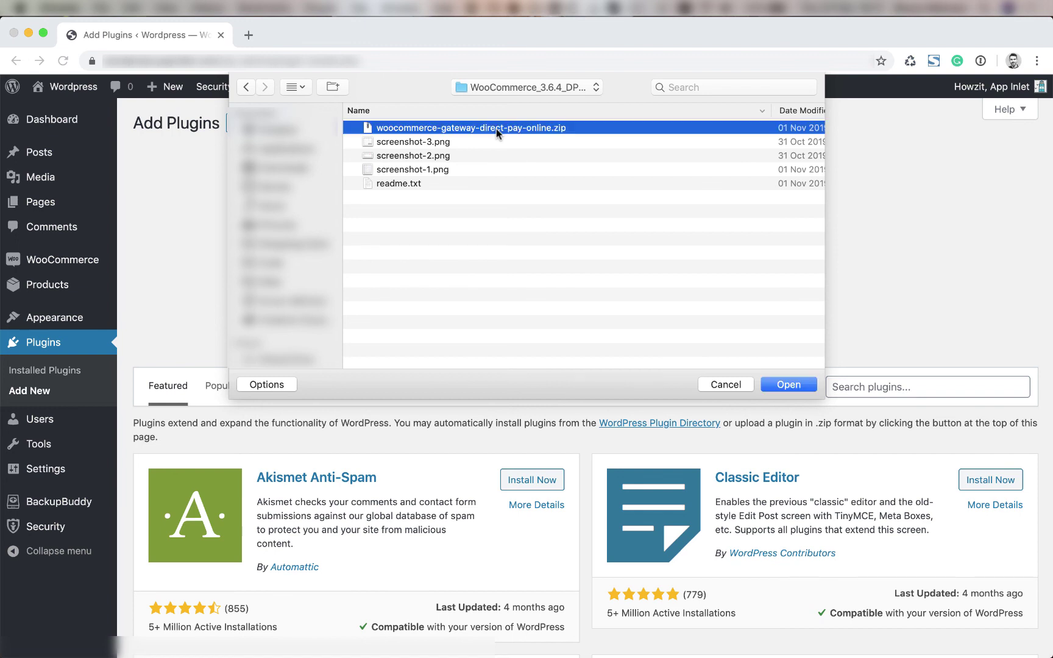
pyautogui.click(801, 387)
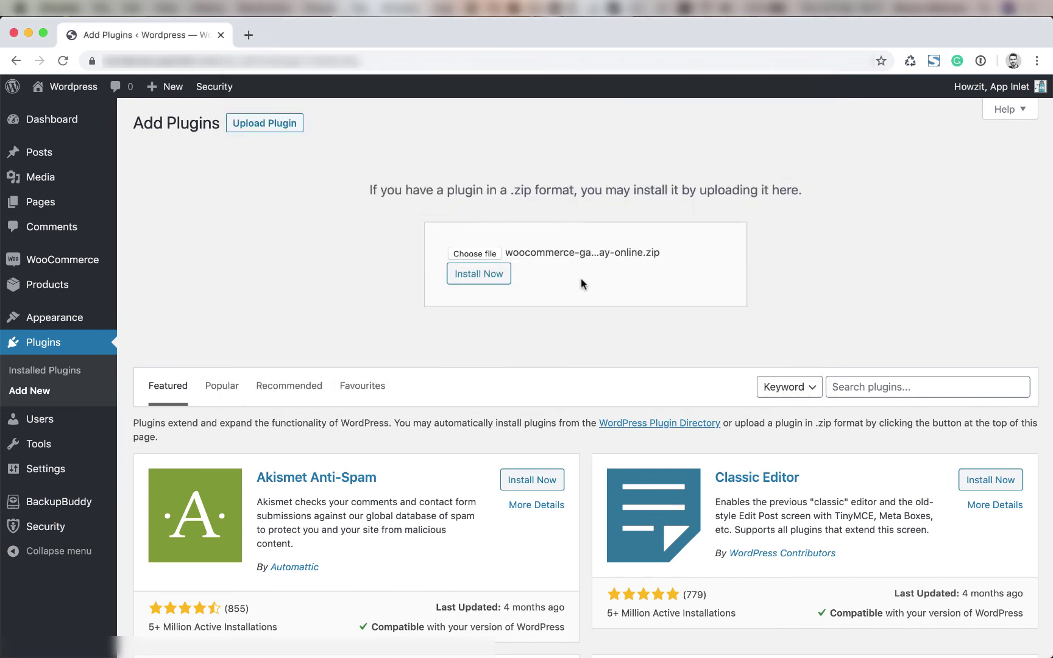
# Step: Install and activate the DPO gateway plugin, then go to WooCommerce Settings
pyautogui.click(501, 277)
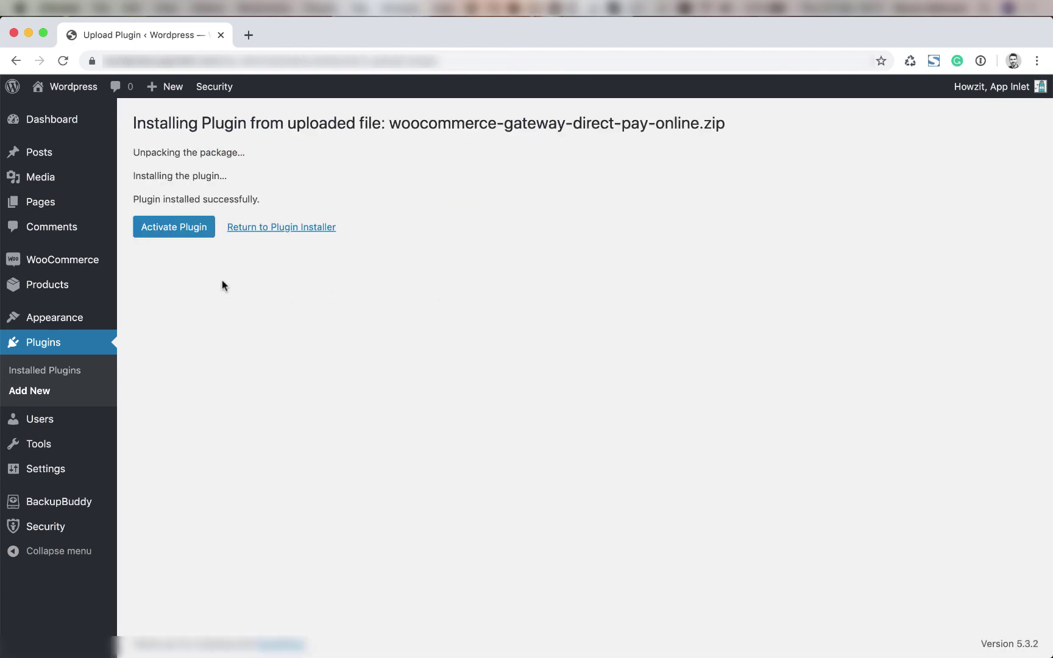
pyautogui.click(199, 224)
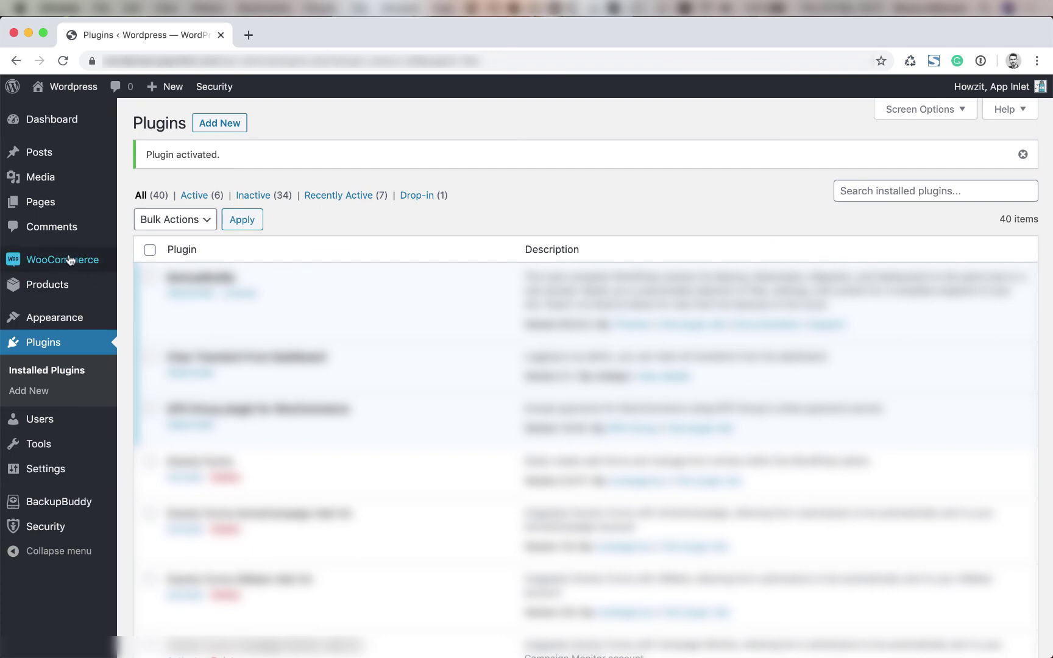
pyautogui.moveTo(69, 260)
pyautogui.click(140, 325)
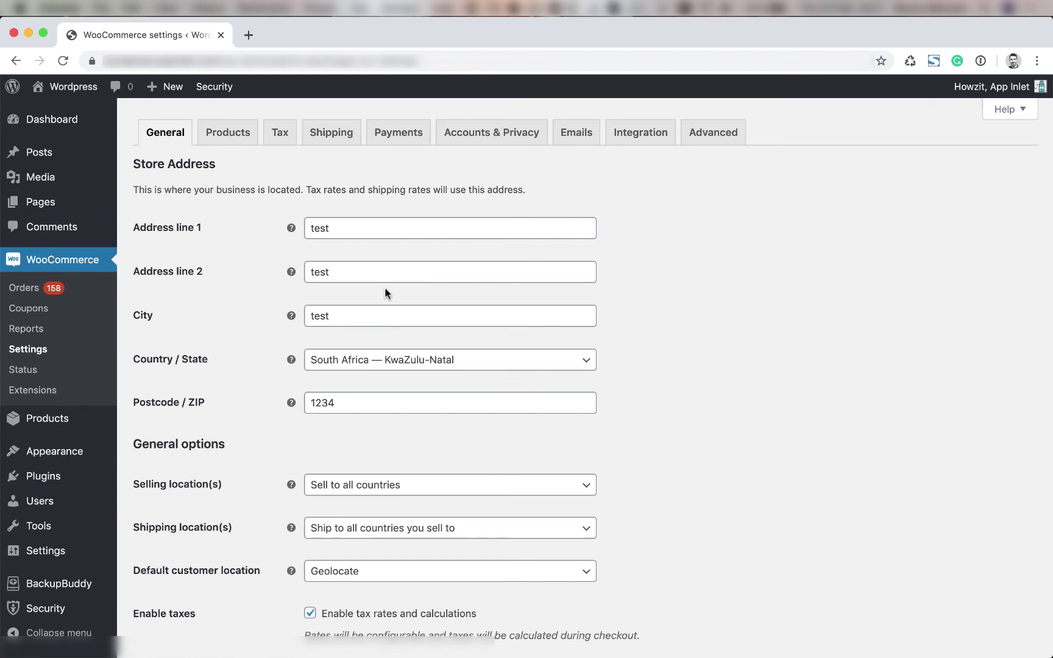
# Step: Open the DPO Group gateway from WooCommerce's Payments tab
pyautogui.click(398, 133)
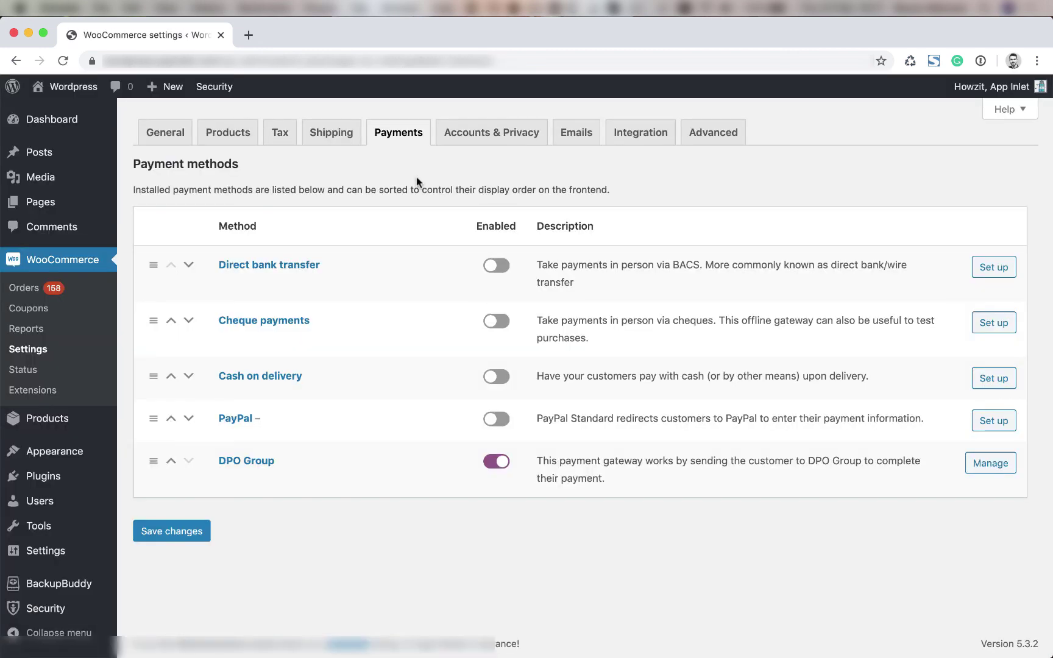
pyautogui.click(238, 467)
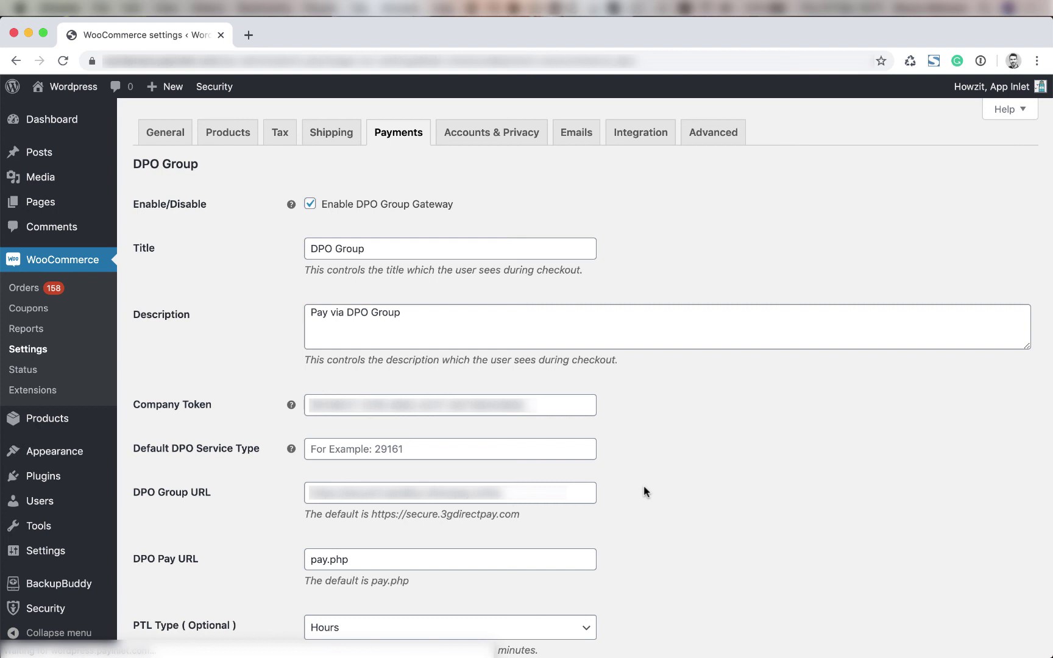
# Step: Set the DPO payment time limit to 15 with PTL Type Minutes
pyautogui.scroll(-4, 644, 485)
pyautogui.press('Tab')
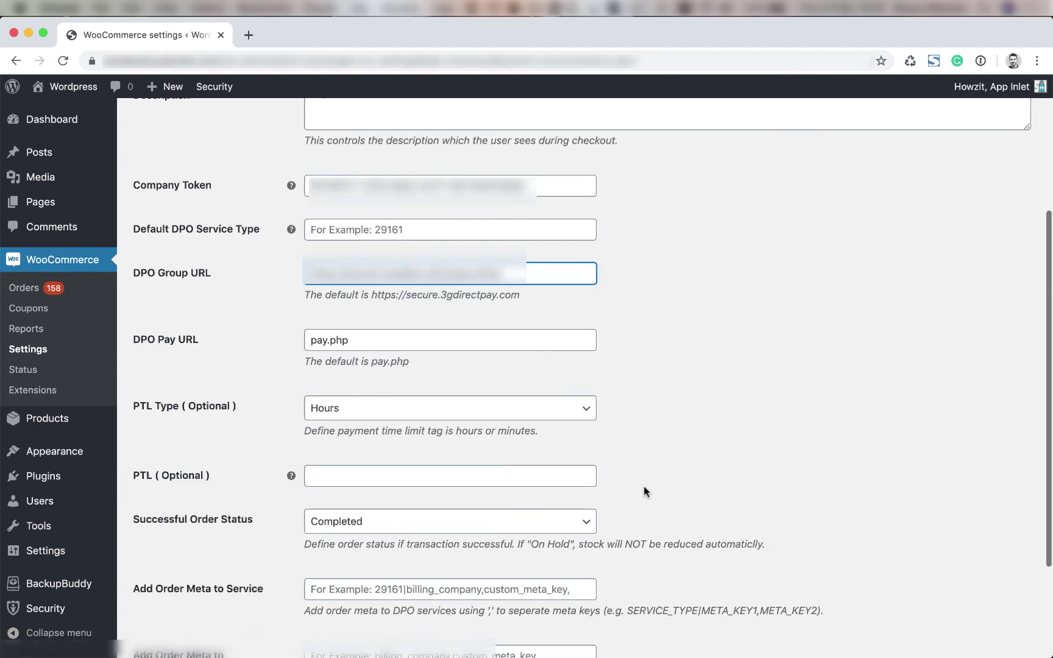
pyautogui.scroll(-1, 719, 359)
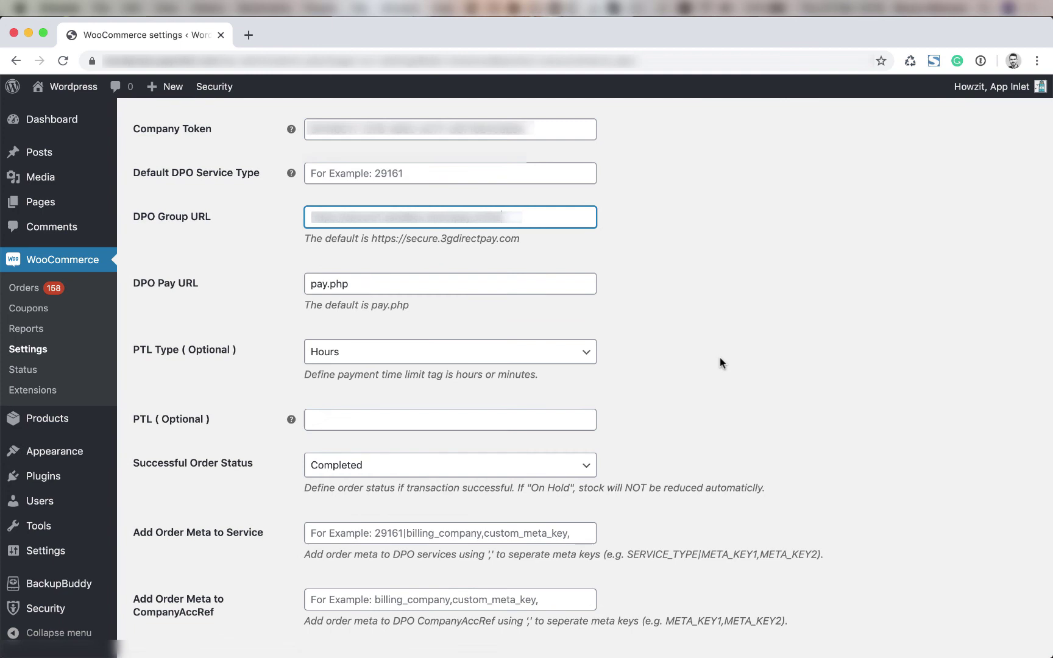
pyautogui.click(578, 353)
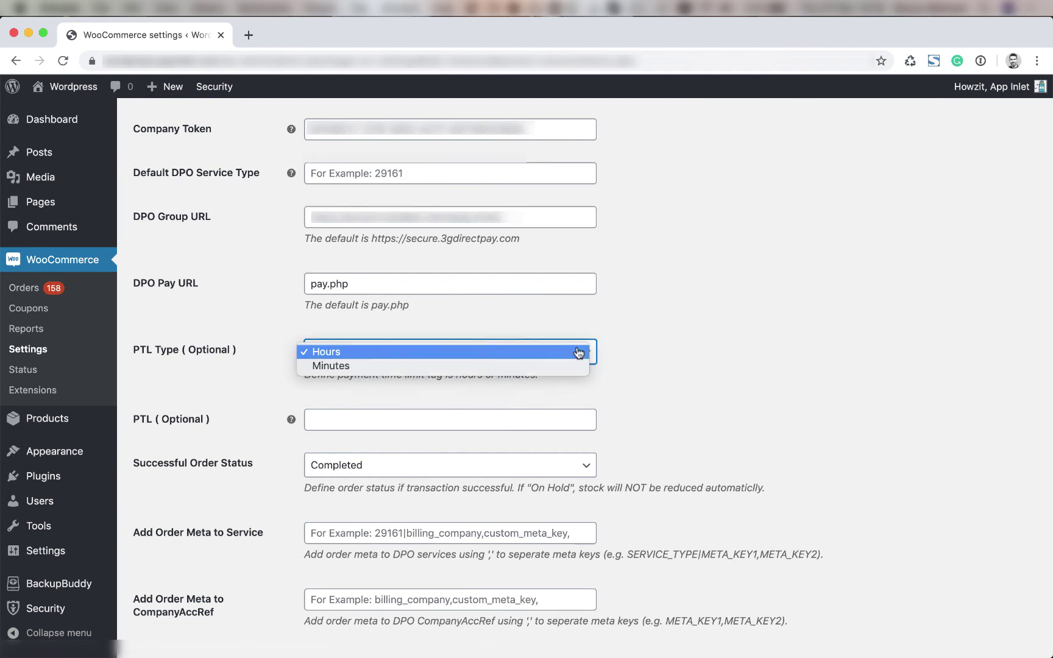
pyautogui.click(710, 354)
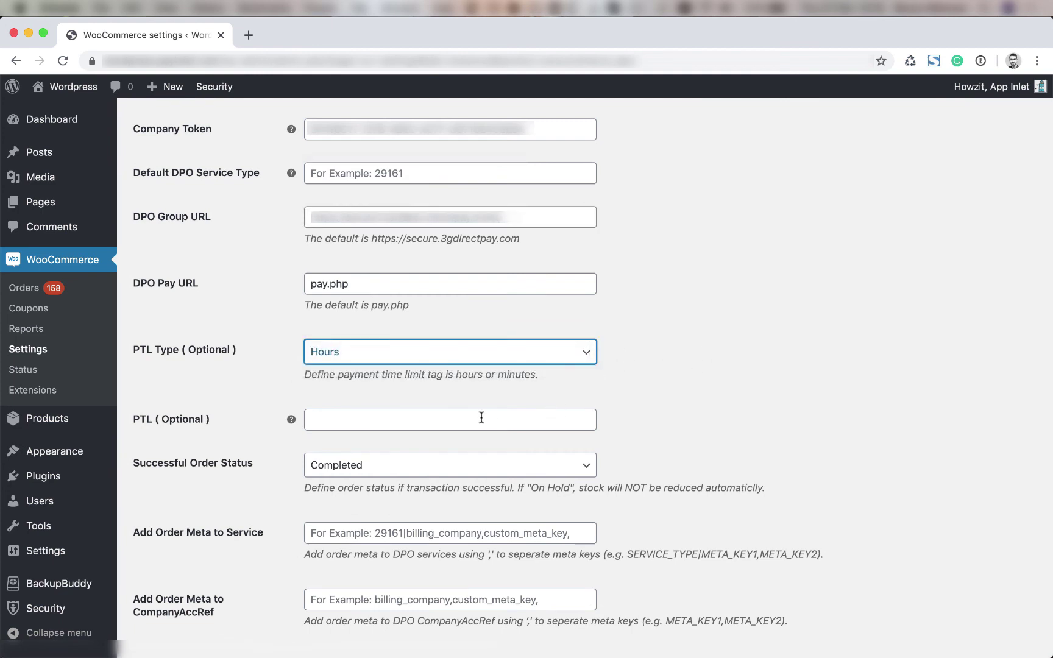
pyautogui.moveTo(293, 421)
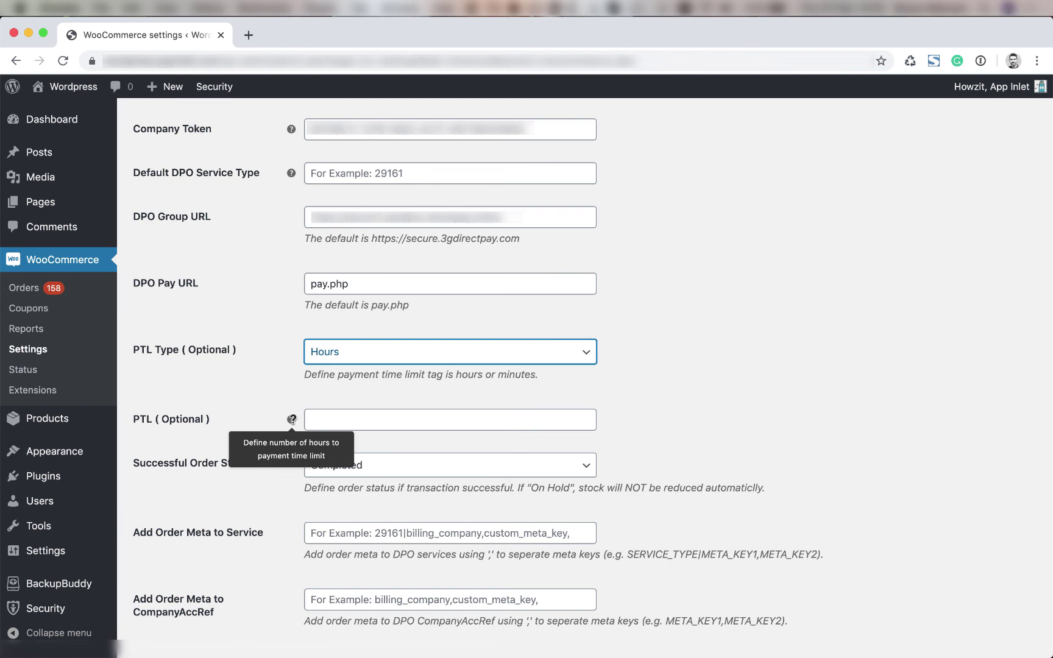
pyautogui.click(357, 419)
pyautogui.click(265, 390)
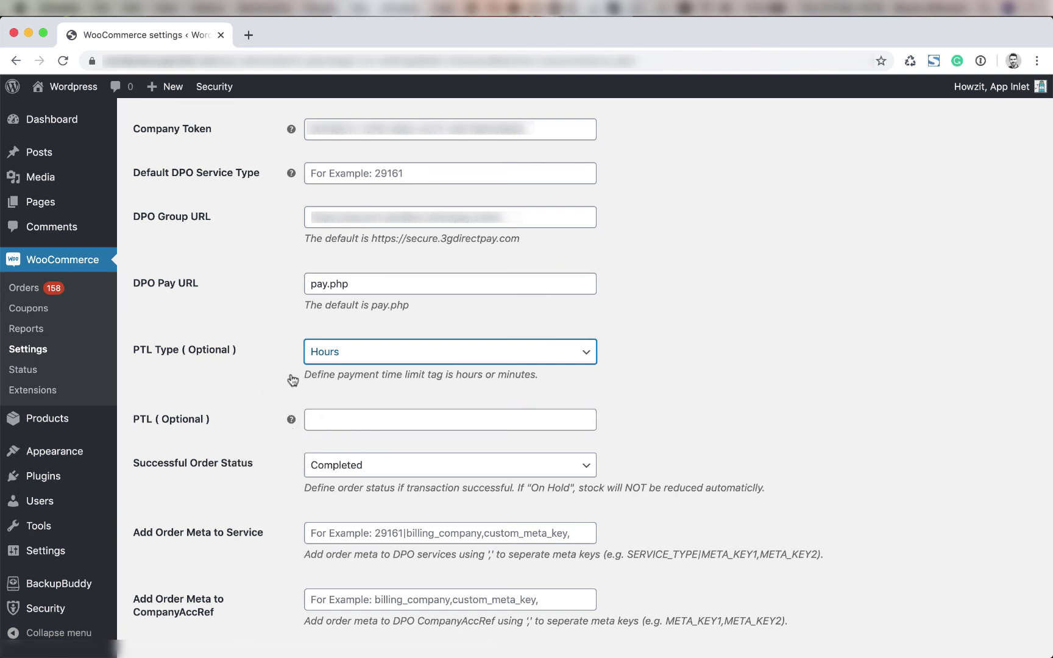
pyautogui.click(367, 351)
pyautogui.click(368, 366)
pyautogui.click(366, 420)
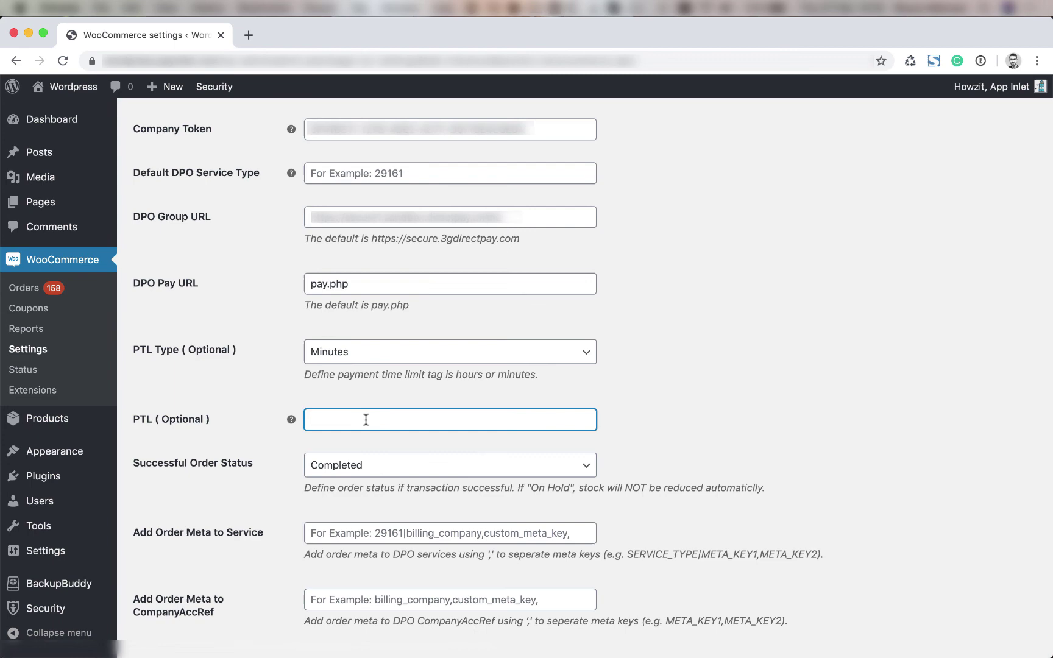
pyautogui.write('15')
pyautogui.click(658, 379)
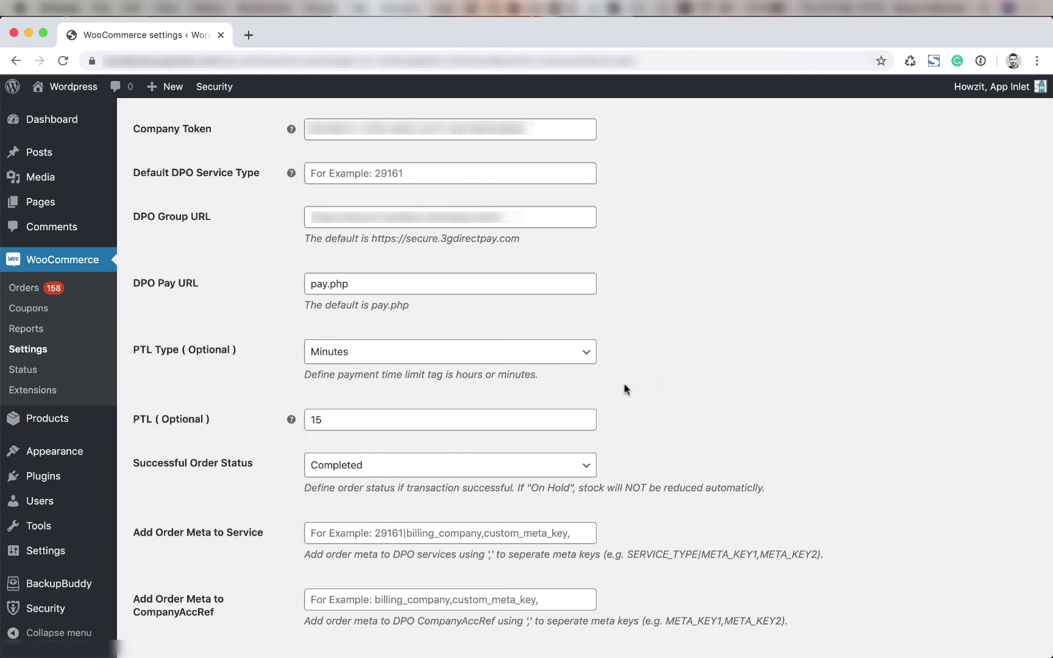
# Step: Set Successful Order Status to On Hold
pyautogui.scroll(-3, 633, 421)
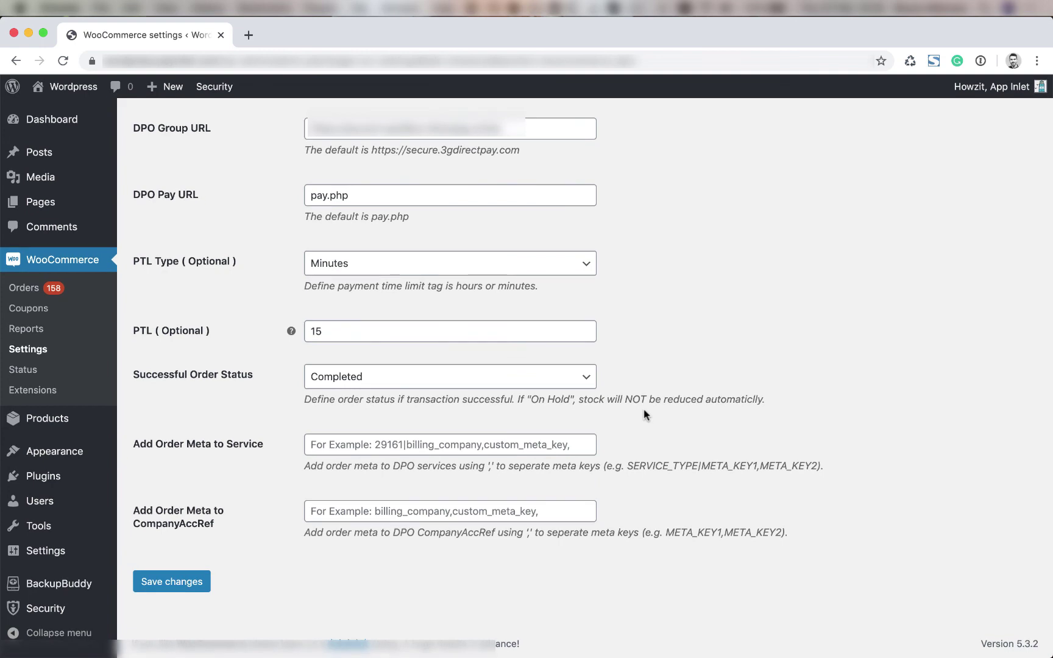
pyautogui.click(531, 378)
pyautogui.click(531, 378)
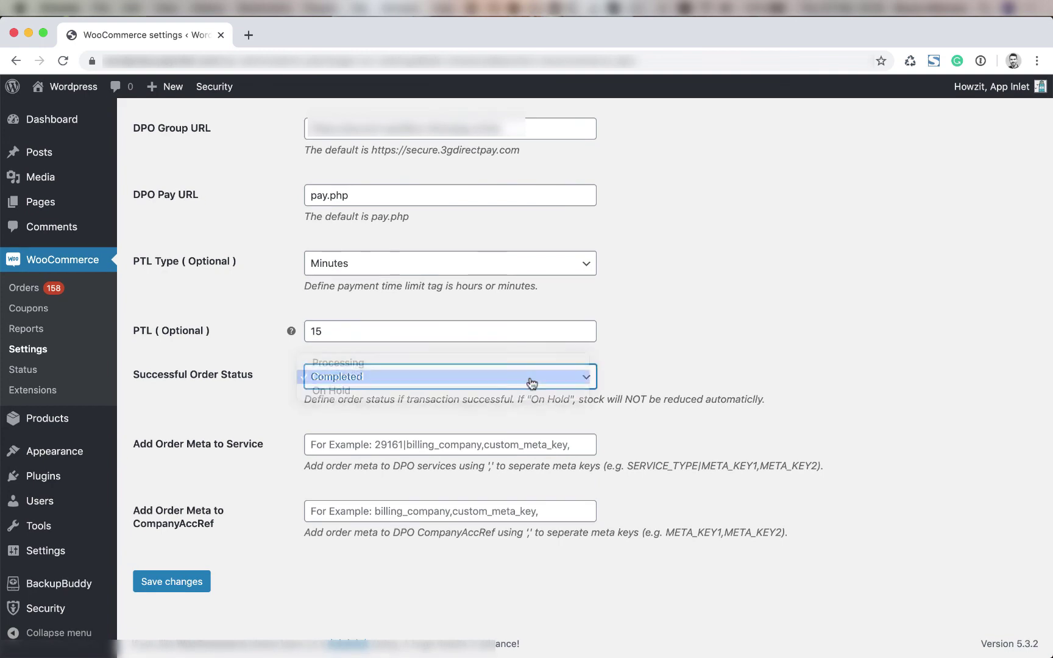
pyautogui.click(586, 380)
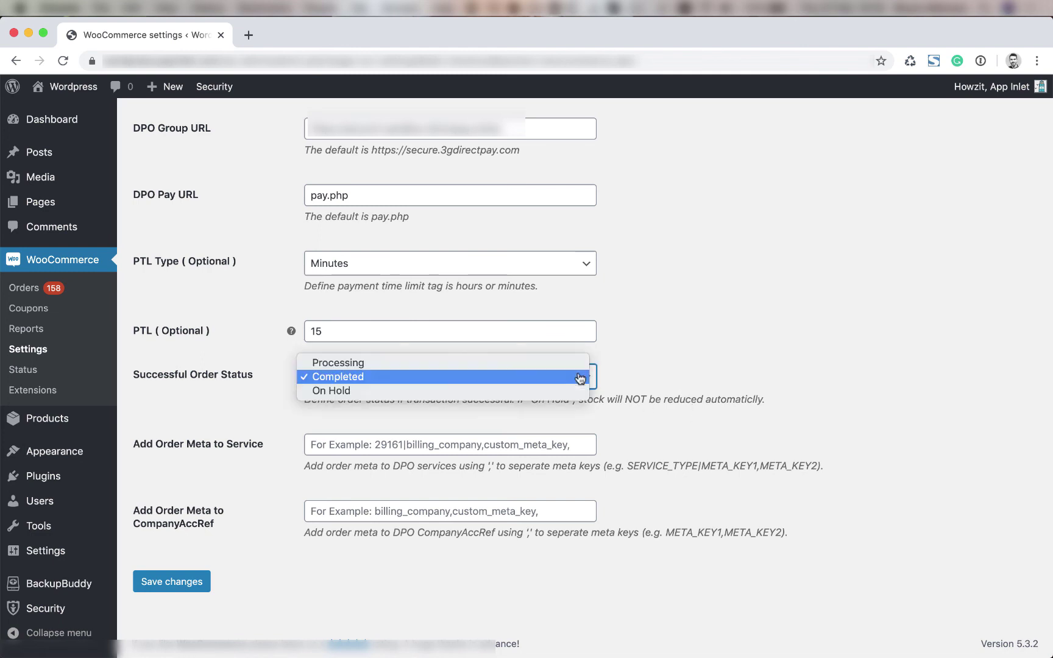
pyautogui.click(569, 360)
pyautogui.hotkey('shift', 'Tab')
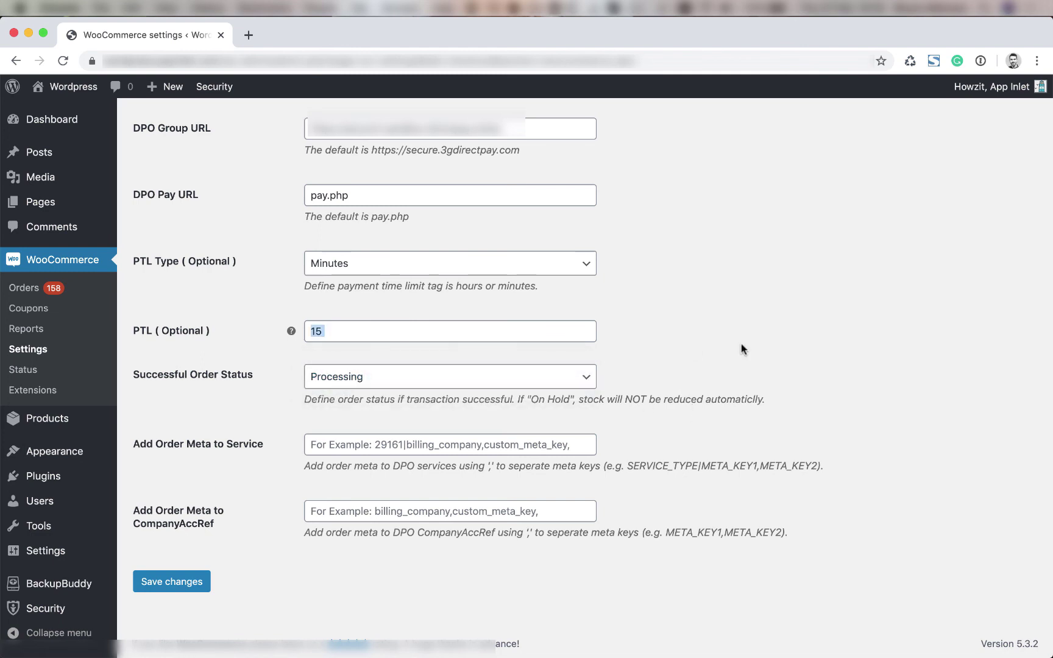
pyautogui.click(716, 429)
pyautogui.click(588, 379)
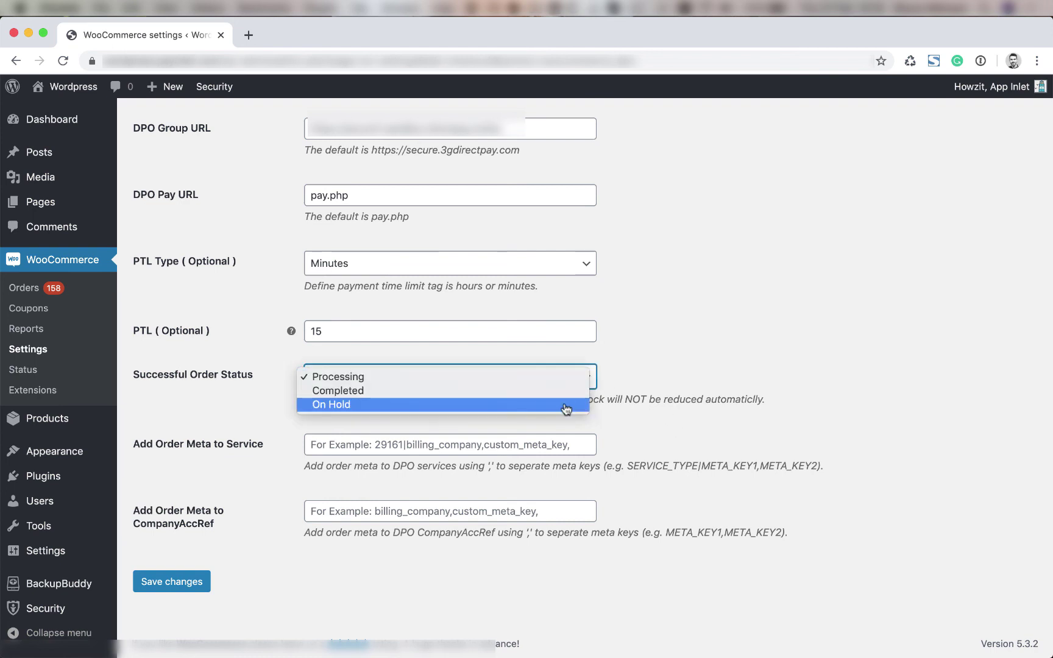
pyautogui.click(566, 407)
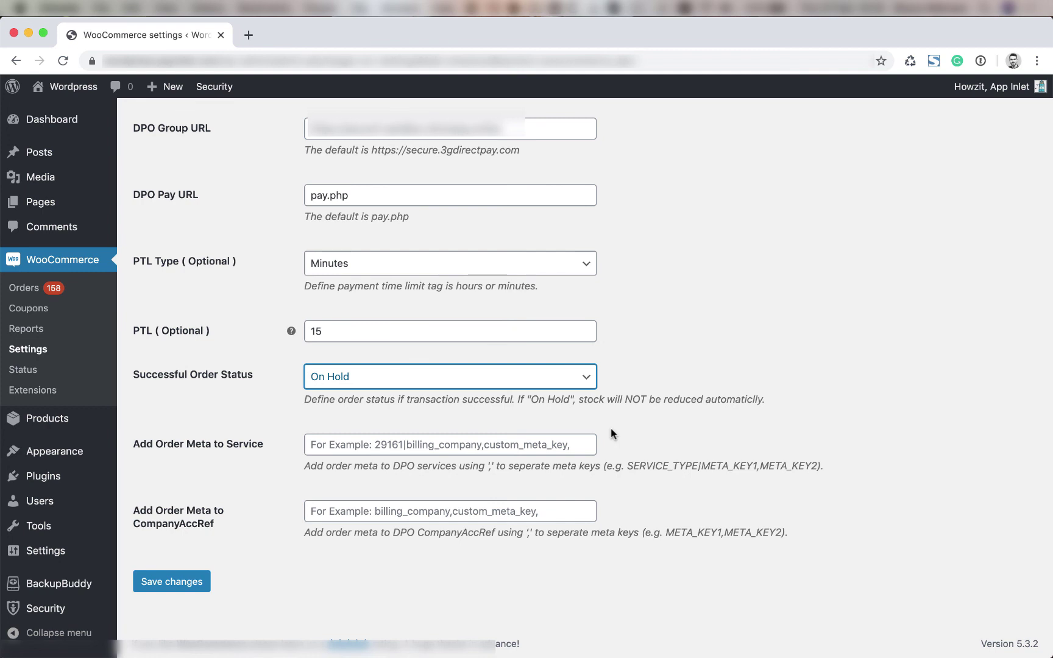
# Step: Save the DPO Group gateway settings, then go to the Products list
pyautogui.click(630, 430)
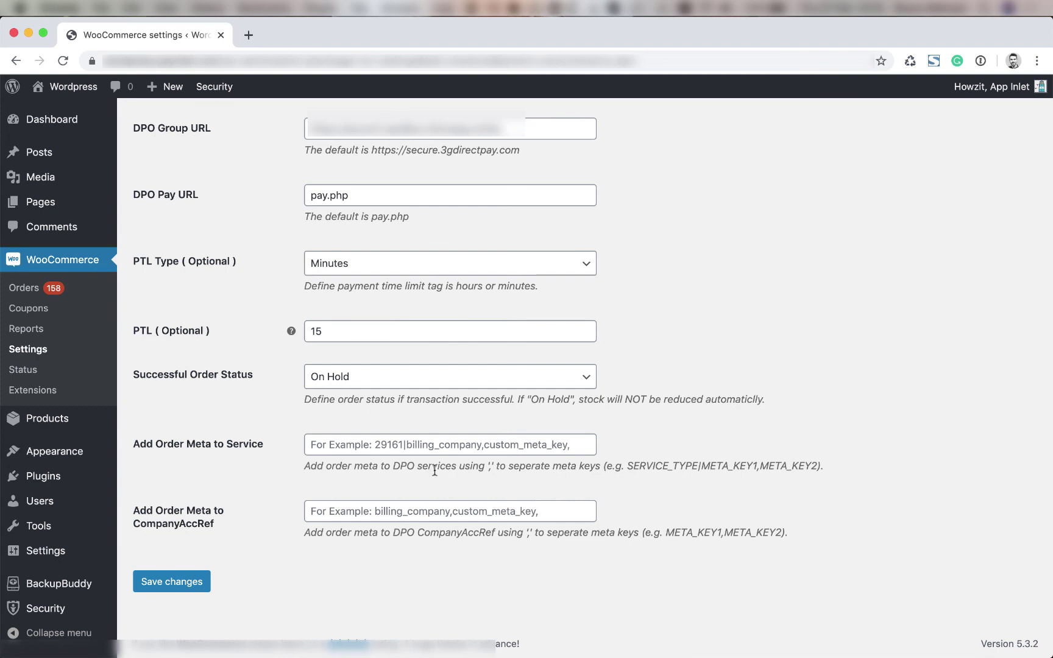
pyautogui.click(165, 582)
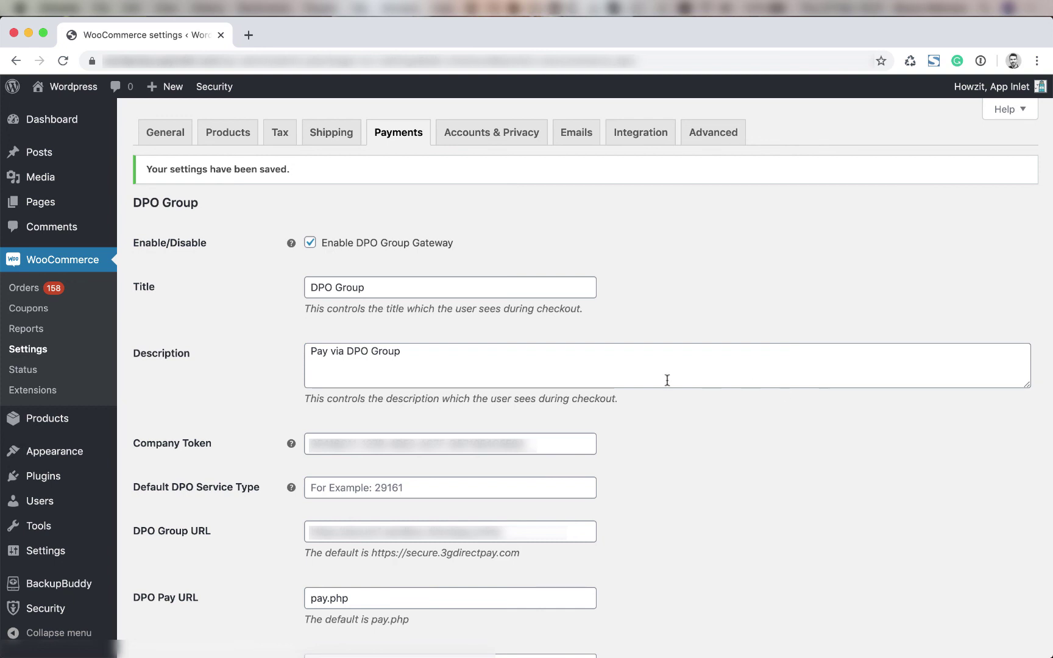
pyautogui.click(47, 417)
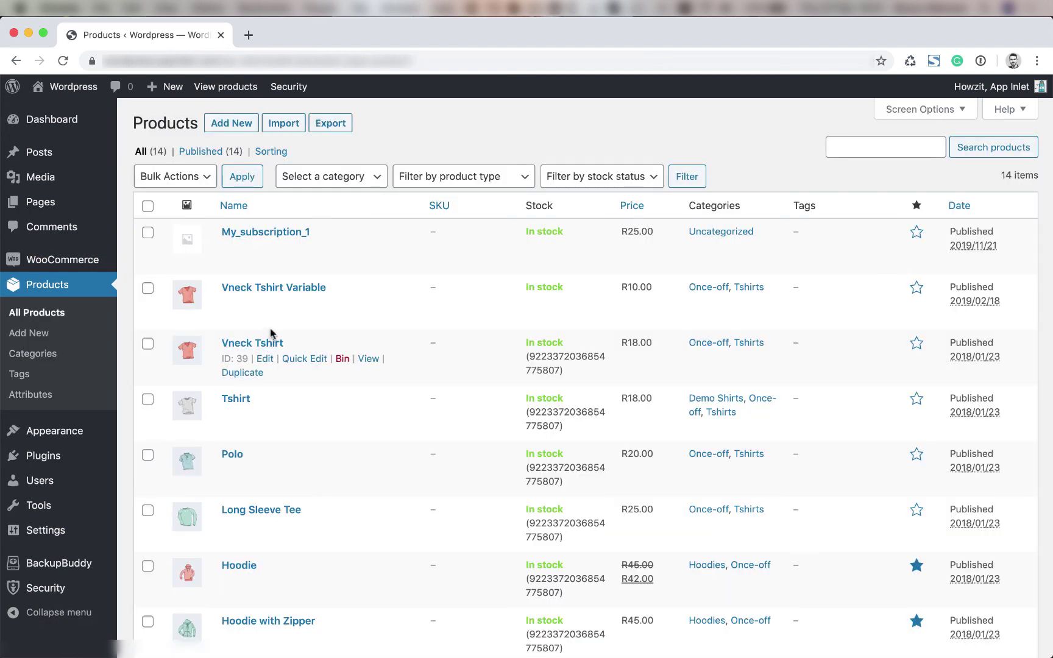
# Step: In the Vneck Tshirt product's DPO Service Type tab, replace 39 with 1235
pyautogui.click(263, 361)
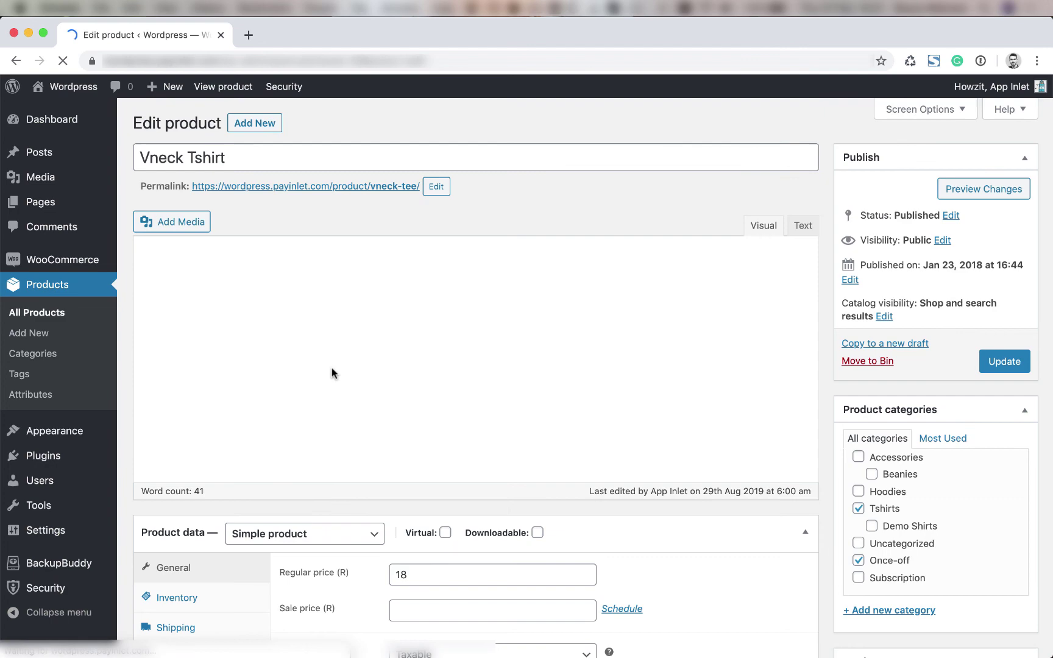
pyautogui.scroll(-6, 331, 367)
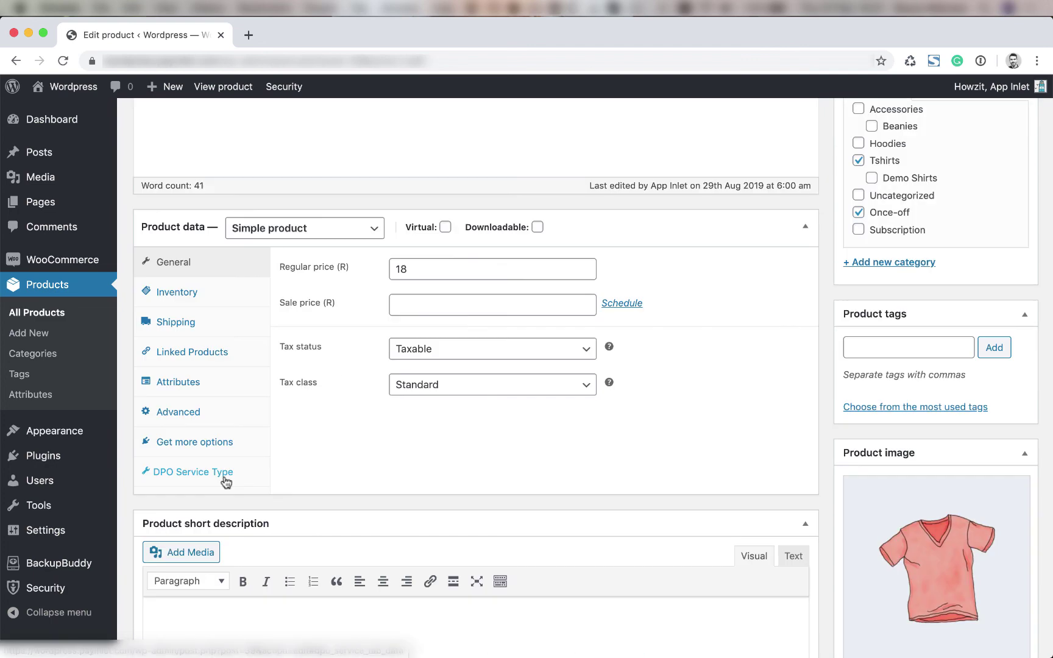
pyautogui.click(224, 480)
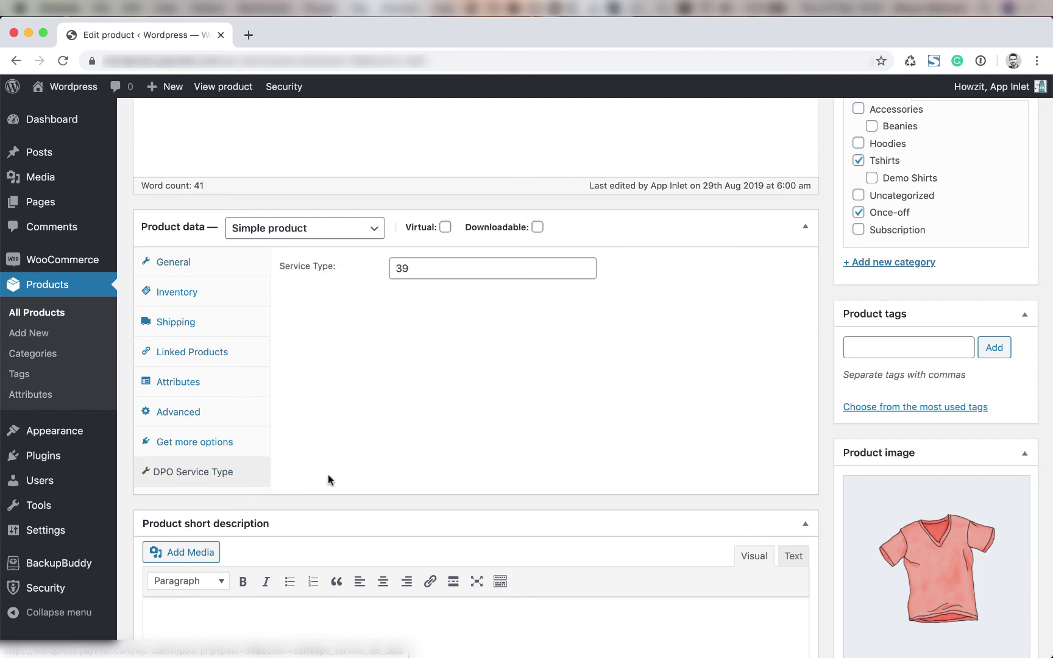
pyautogui.doubleClick(457, 274)
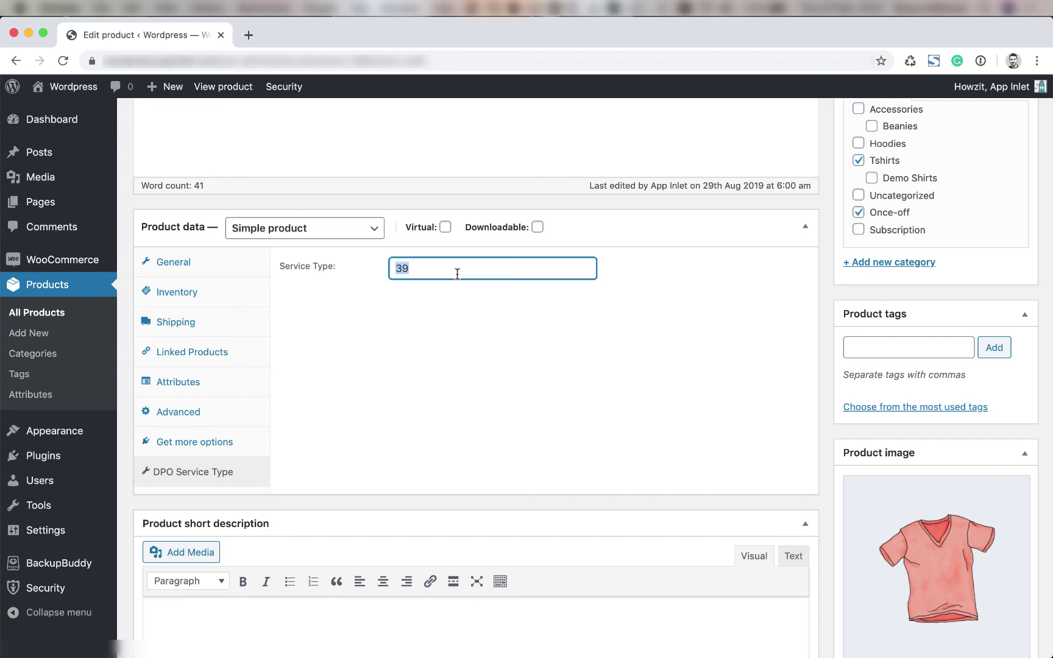
pyautogui.write('1234')
pyautogui.press('BackSpace')
pyautogui.write('5')
pyautogui.click(513, 344)
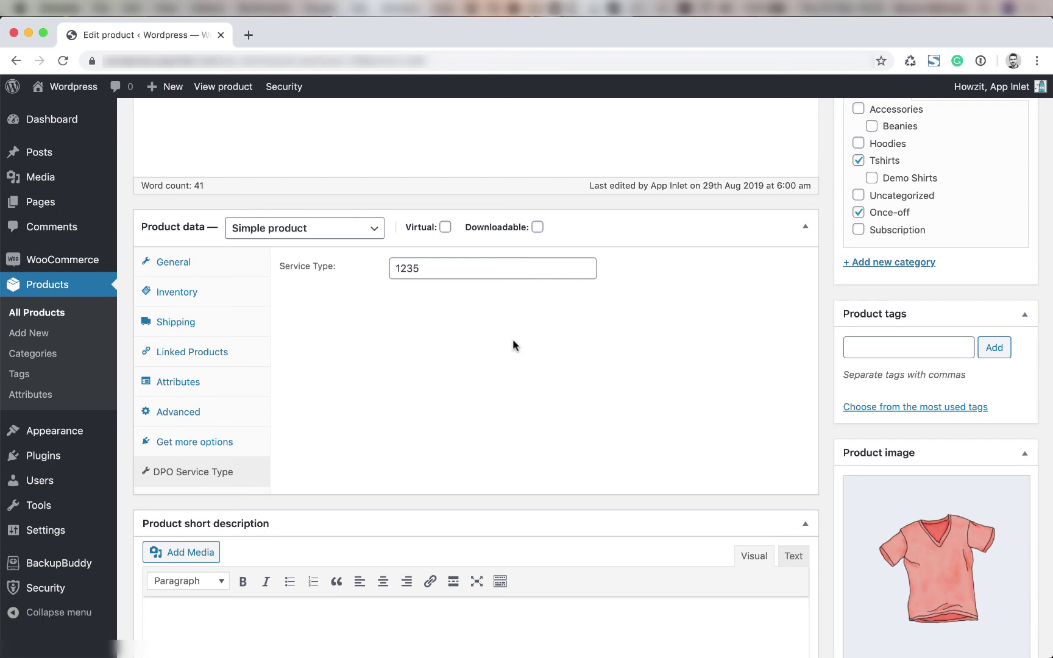
pyautogui.doubleClick(471, 263)
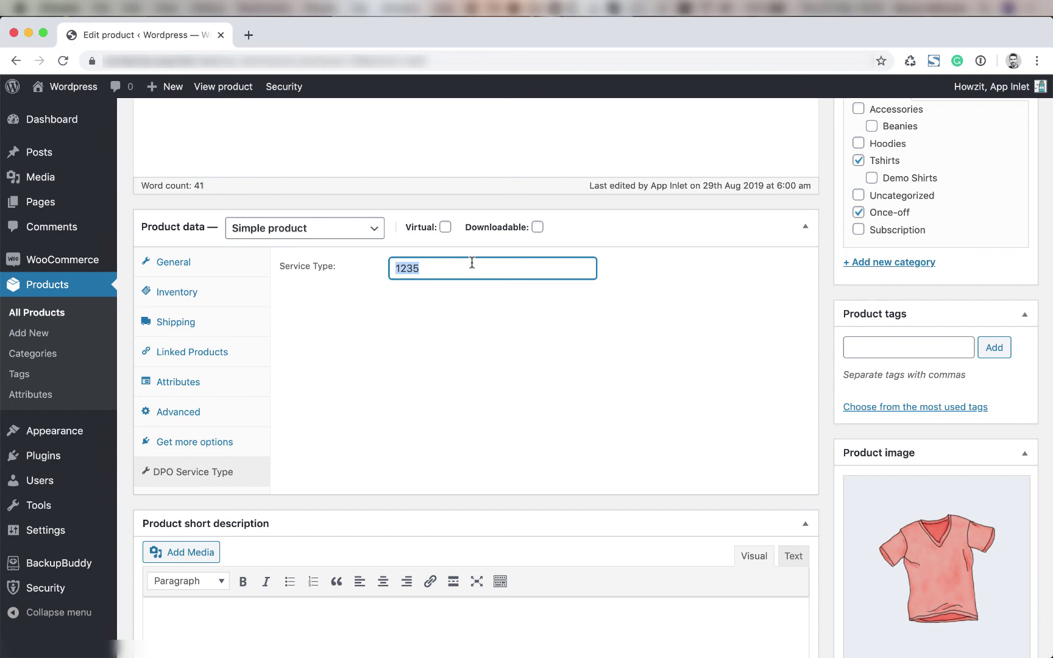
pyautogui.click(494, 362)
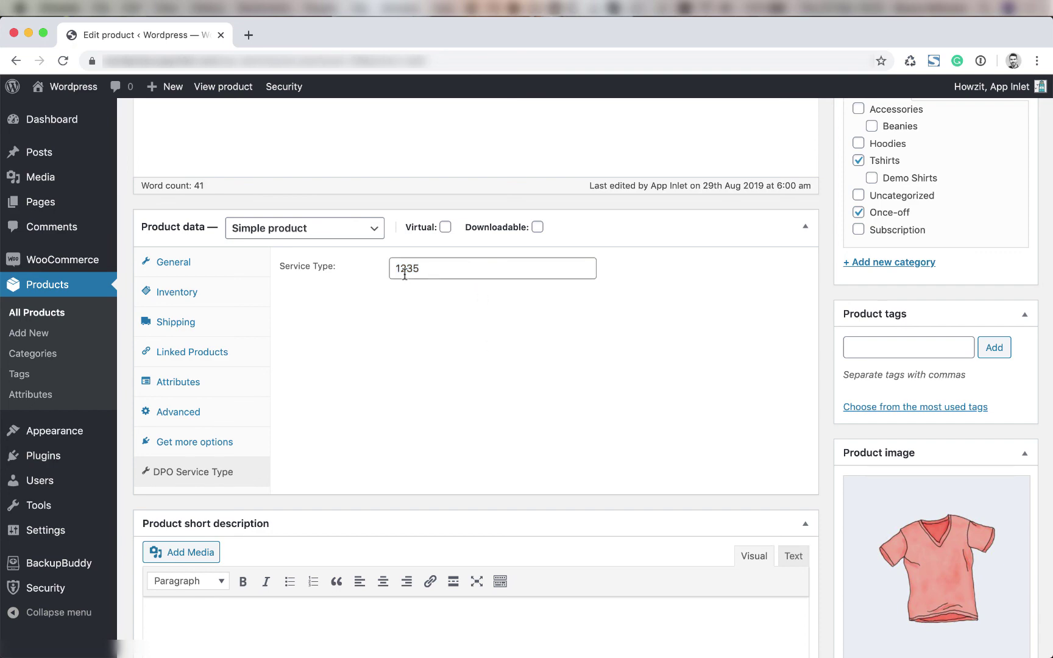